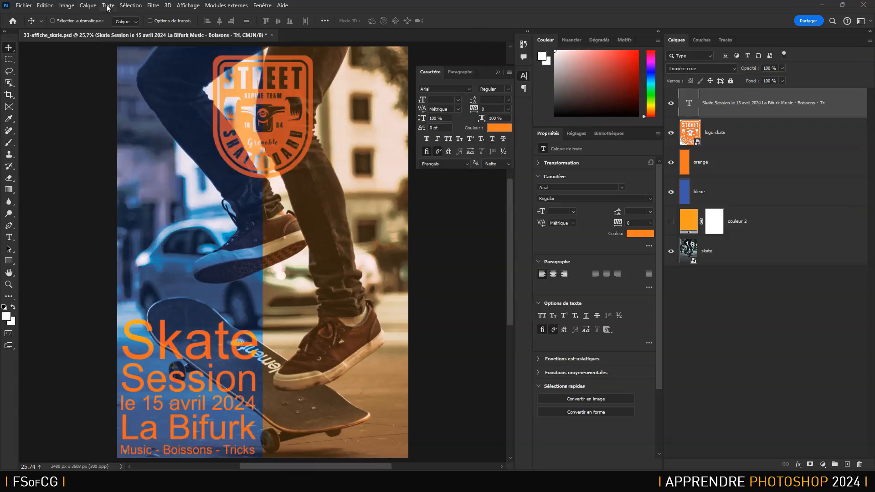
{"action": "left_click", "coordinate": [84, 6]}
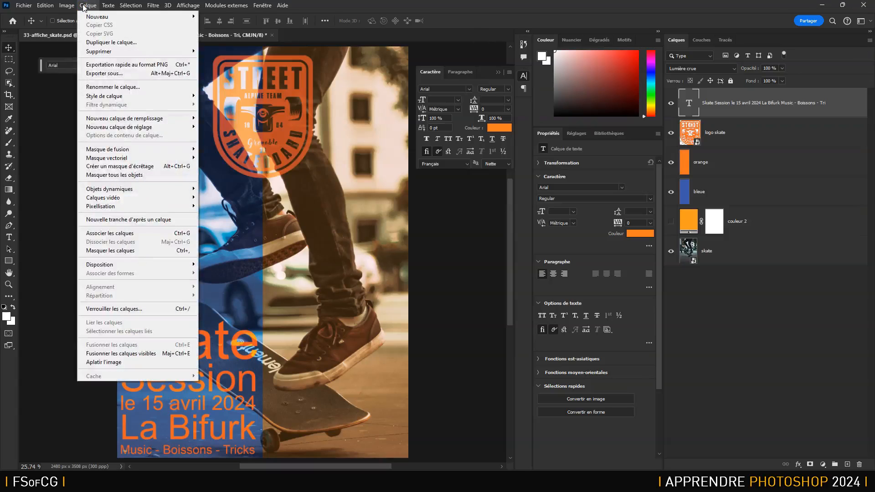
{"action": "mouse_move", "coordinate": [131, 5]}
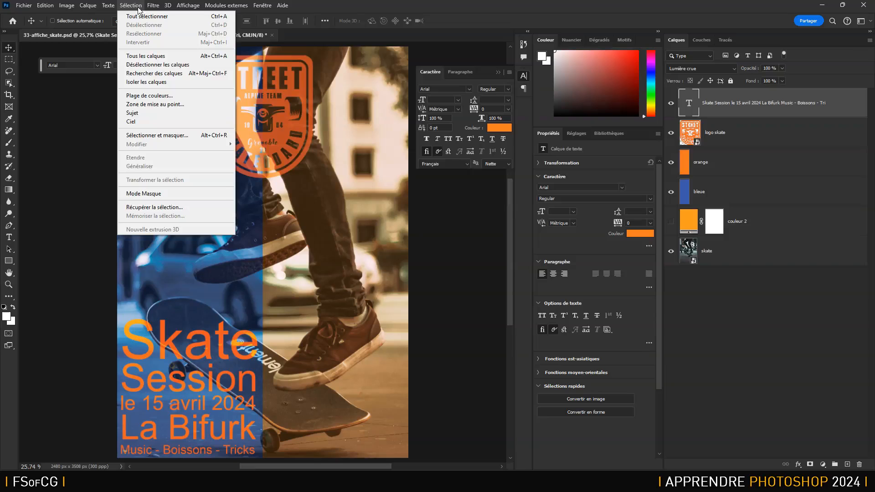
{"action": "left_click", "coordinate": [870, 42]}
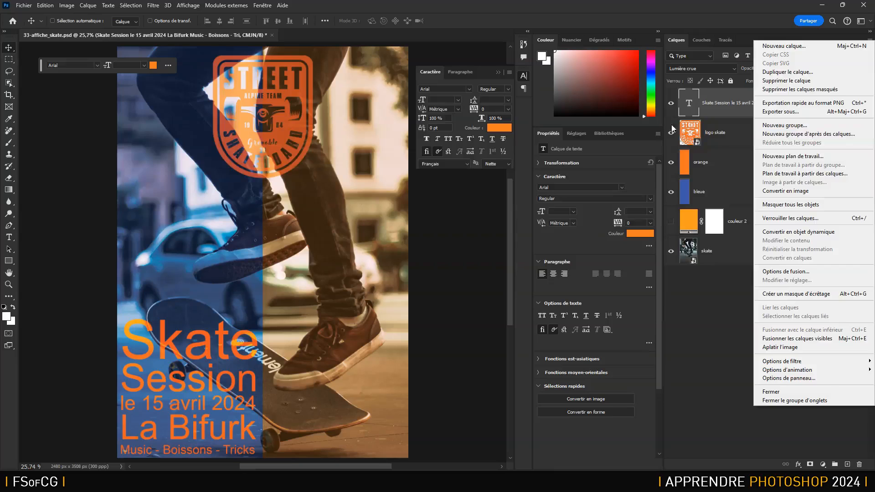
- Select only the orange and skate layers together, leaving out the layers between them
{"action": "left_click", "coordinate": [729, 162]}
{"action": "left_click", "coordinate": [728, 162]}
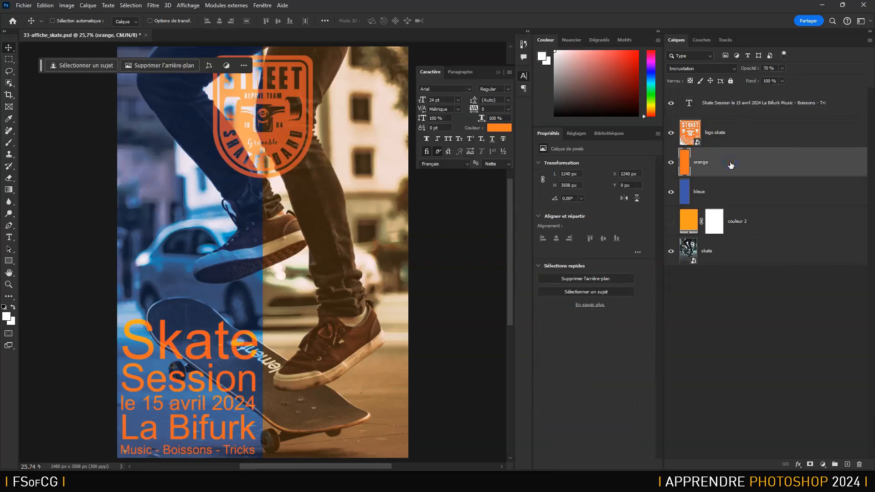
{"action": "left_click", "coordinate": [735, 257], "text": "ctrl"}
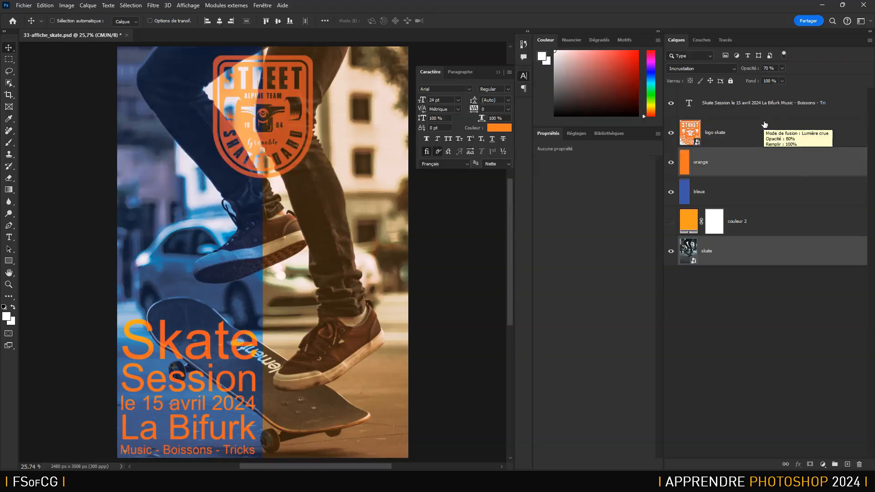
- Group the whole range of layers from orange down to skate into a new group named "base immage coloree"
{"action": "left_click", "coordinate": [730, 164]}
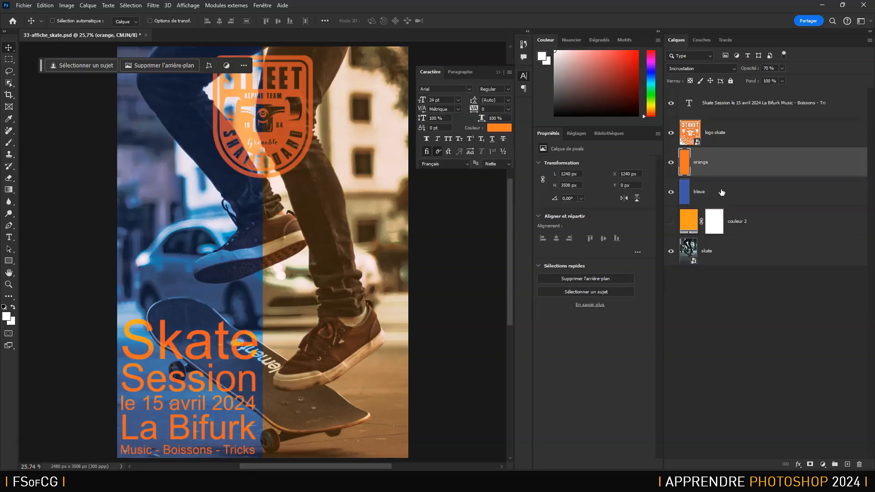
{"action": "left_click", "coordinate": [727, 252], "text": "shift"}
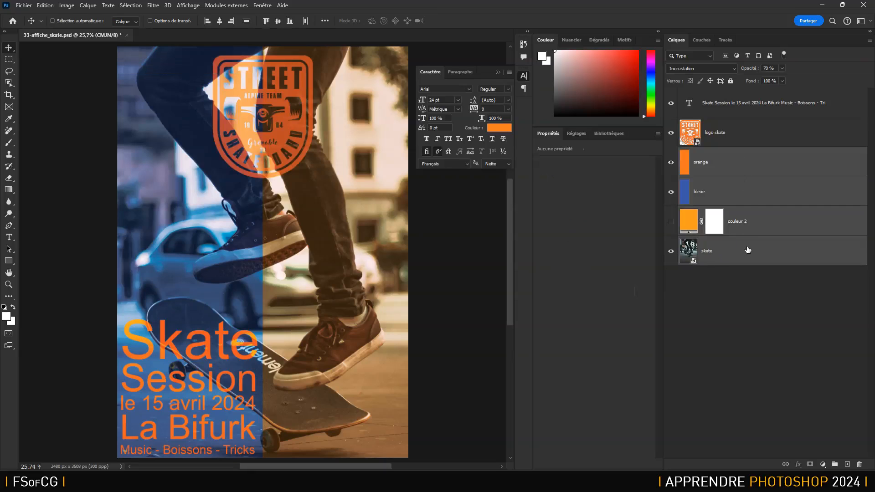
{"action": "left_click", "coordinate": [869, 42]}
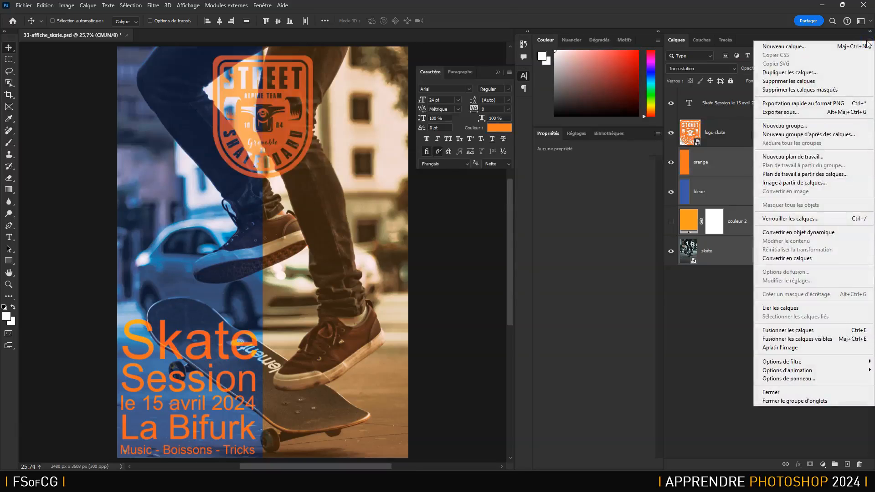
{"action": "left_click", "coordinate": [781, 134]}
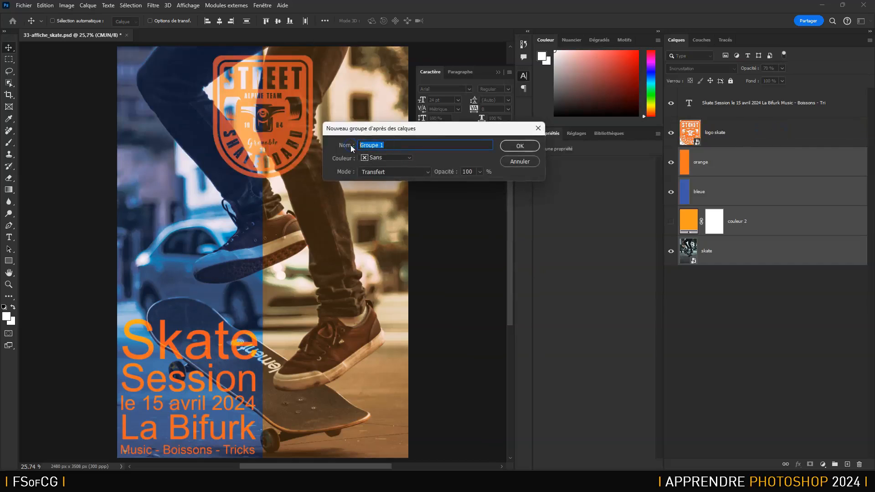
{"action": "type", "text": "base immage colorée"}
{"action": "key", "text": "BackSpace"}
{"action": "key", "text": "BackSpace"}
{"action": "type", "text": "ee"}
{"action": "left_click", "coordinate": [520, 147]}
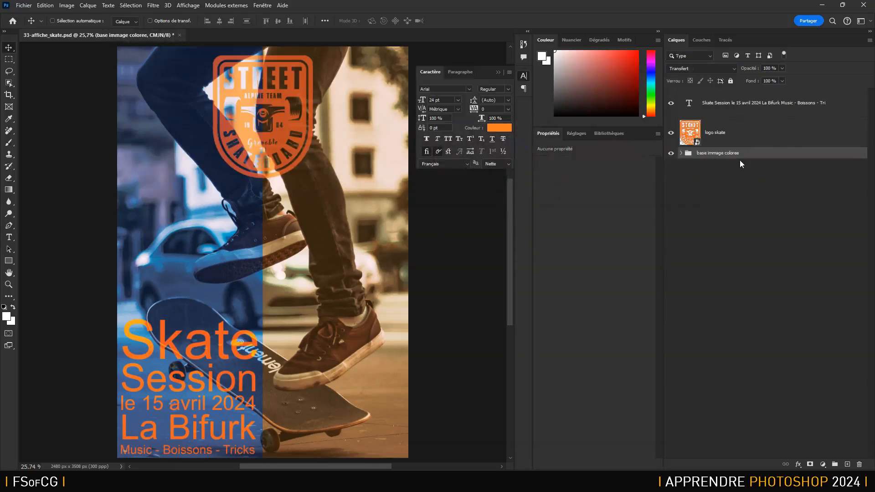
- Rename the new group as "base image coloree" and check the layers it contains
{"action": "double_click", "coordinate": [716, 154]}
{"action": "left_click", "coordinate": [716, 154]}
{"action": "key", "text": "BackSpace"}
{"action": "key", "text": "Return"}
{"action": "left_click", "coordinate": [681, 153]}
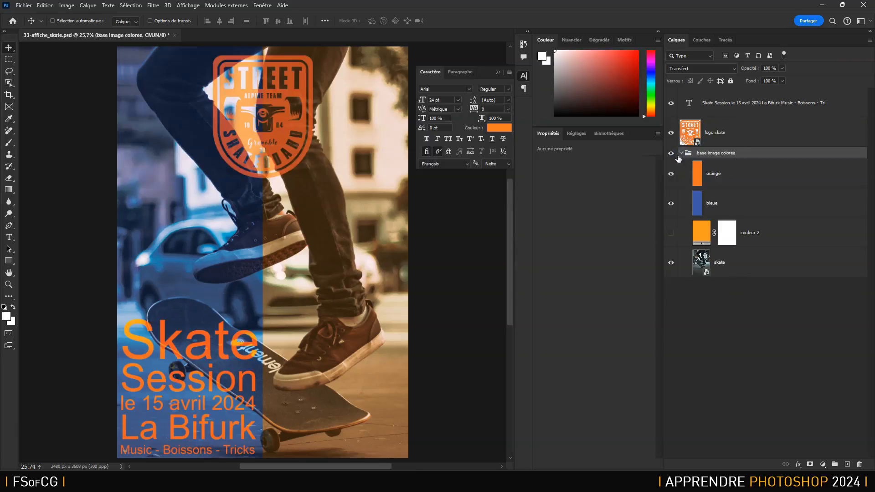
{"action": "left_click", "coordinate": [681, 154]}
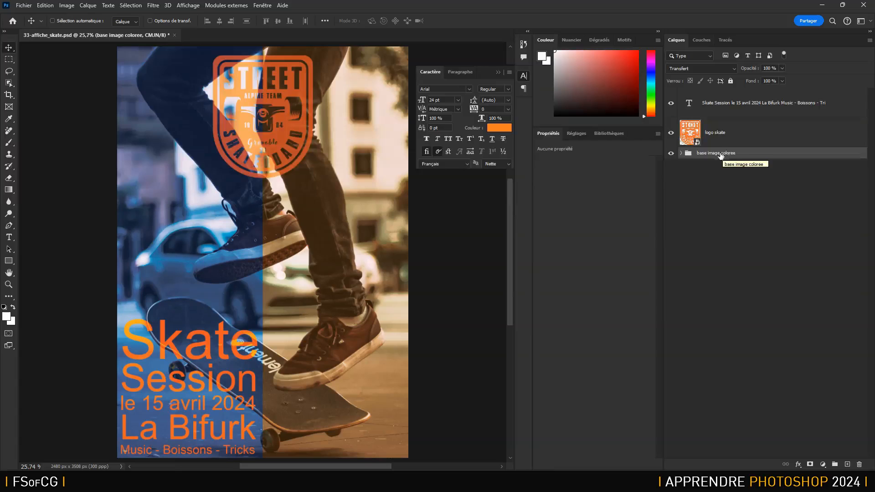
- Try moving the whole base image coloree group upward on the canvas, and undo the move
{"action": "left_click_drag", "start_coordinate": [227, 212], "coordinate": [223, 178]}
{"action": "key", "text": "ctrl"}
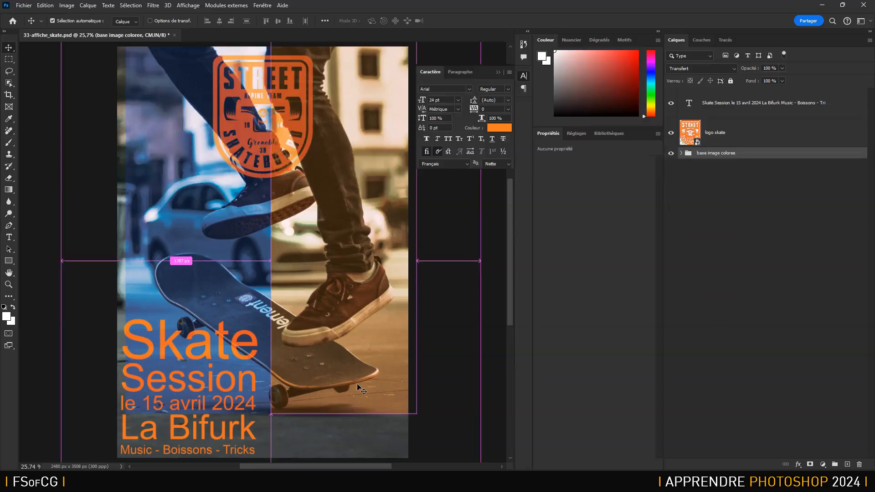
{"action": "key", "text": "ctrl+z"}
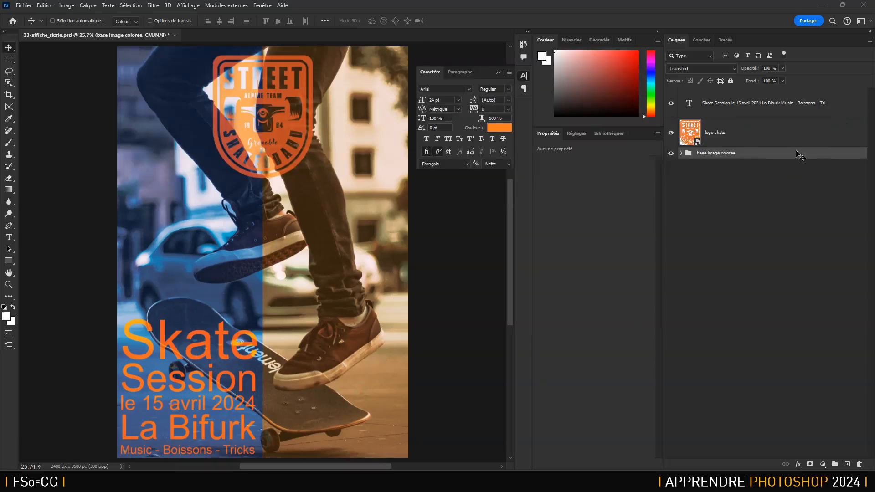
- Move the logo skate layer into the base image coloree group and expand the group
{"action": "left_click", "coordinate": [739, 131]}
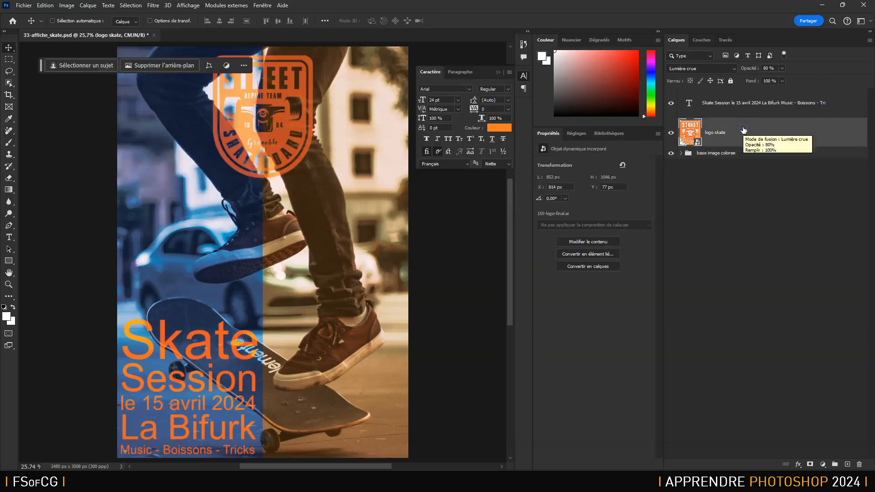
{"action": "mouse_move", "coordinate": [742, 131]}
{"action": "left_mouse_down"}
{"action": "mouse_move", "coordinate": [727, 152]}
{"action": "mouse_move", "coordinate": [745, 137]}
{"action": "mouse_move", "coordinate": [748, 164]}
{"action": "mouse_move", "coordinate": [738, 126]}
{"action": "left_mouse_up"}
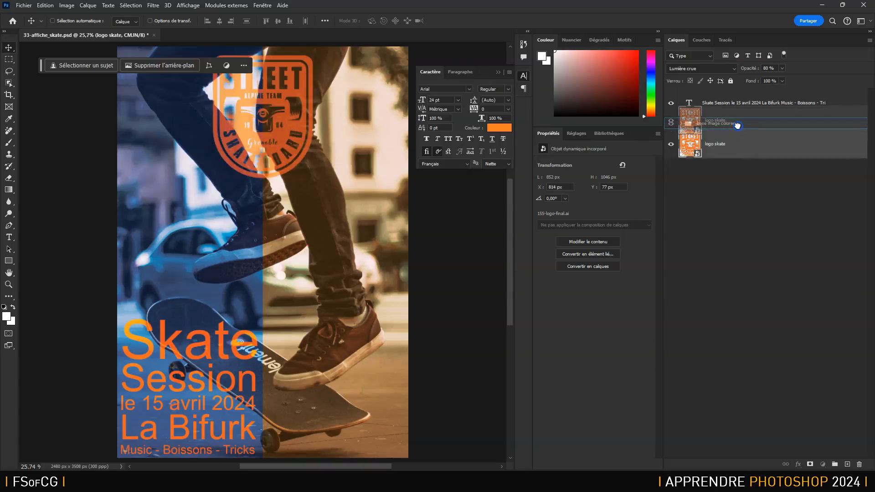
{"action": "left_click_drag", "start_coordinate": [738, 126], "coordinate": [738, 126]}
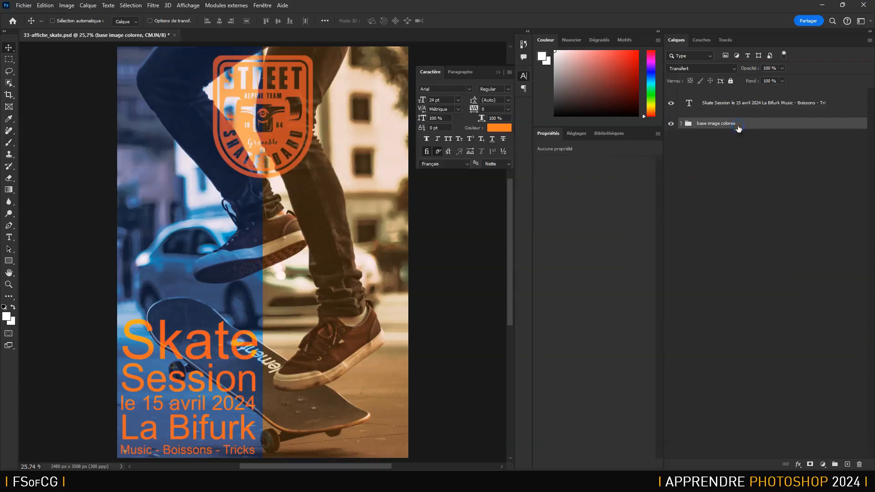
{"action": "left_click", "coordinate": [682, 123]}
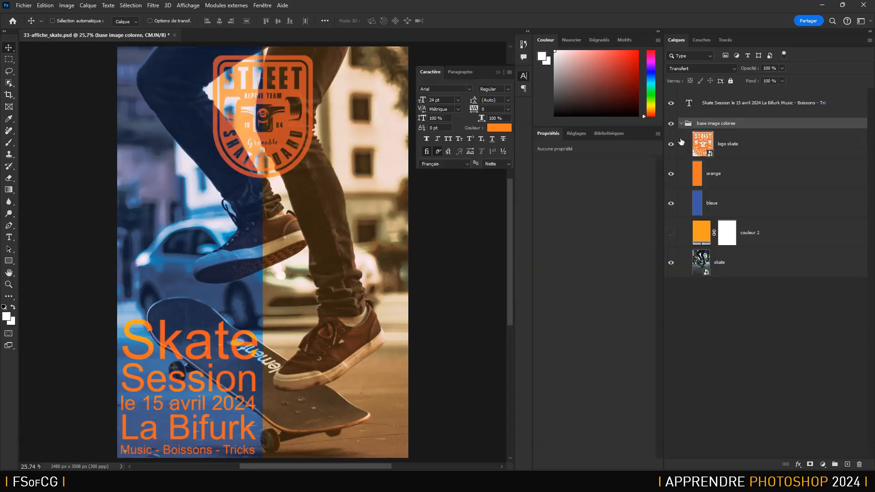
- Take the logo skate layer out above the group and put it back inside as the group's uppermost layer
{"action": "left_click", "coordinate": [762, 144]}
{"action": "left_click_drag", "start_coordinate": [762, 143], "coordinate": [773, 119]}
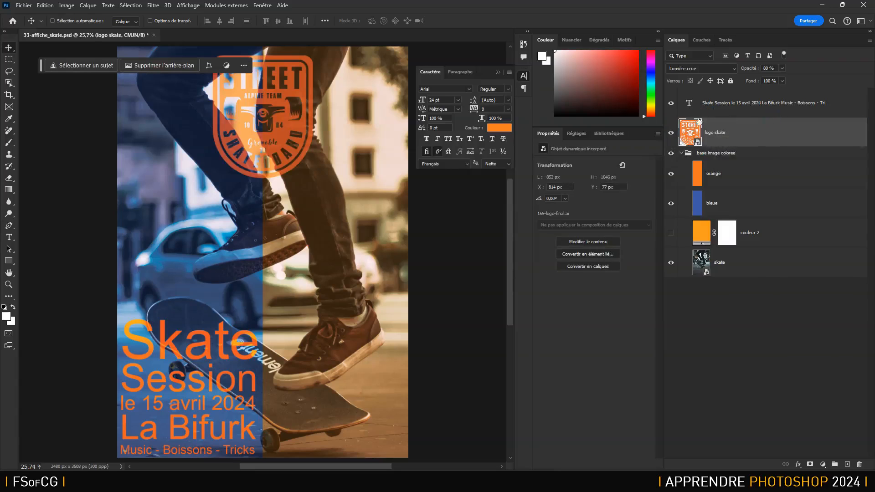
{"action": "left_click_drag", "start_coordinate": [689, 130], "coordinate": [703, 159]}
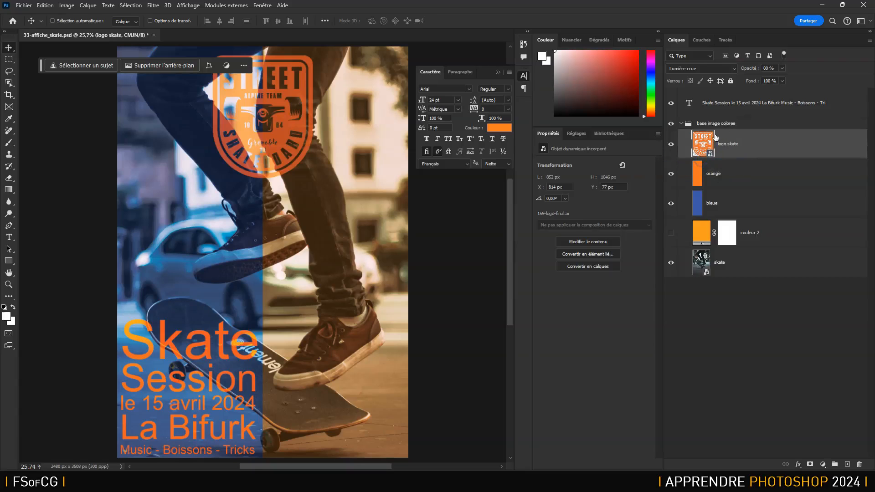
- Move the logo skate layer outside and below the group, and bring it back to just above the group
{"action": "left_click_drag", "start_coordinate": [703, 147], "coordinate": [683, 318]}
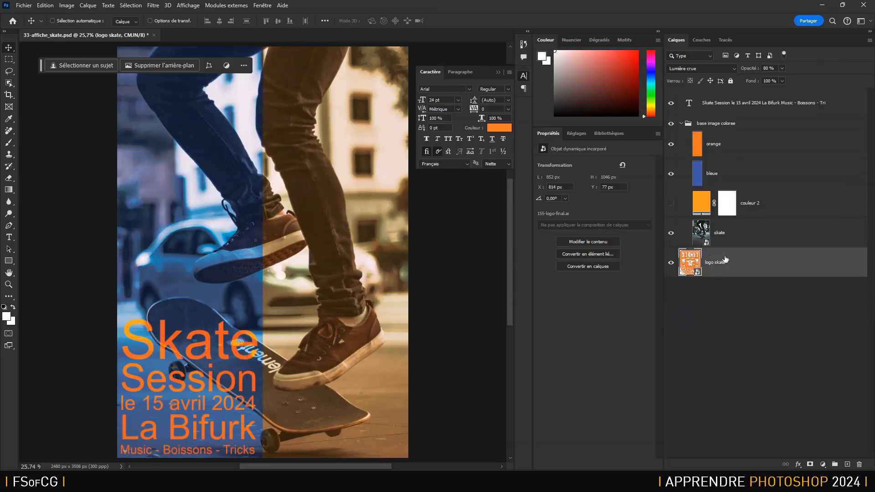
{"action": "left_click", "coordinate": [682, 123]}
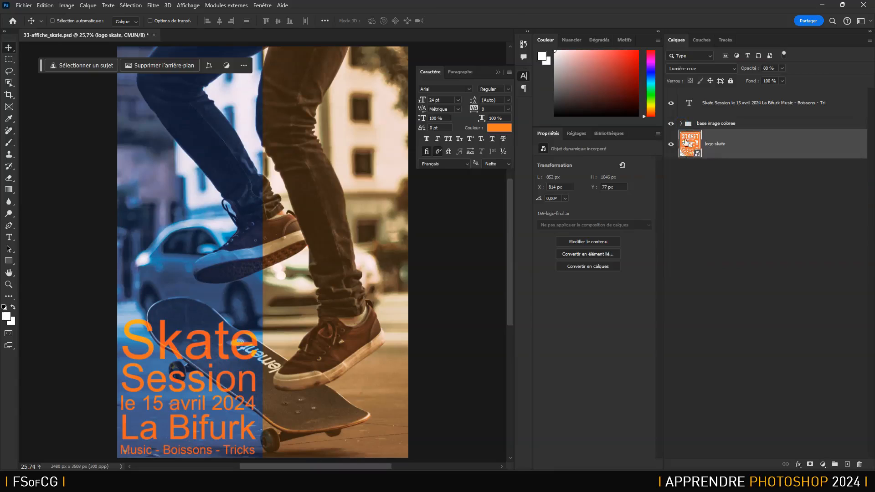
{"action": "left_click", "coordinate": [681, 124]}
{"action": "left_click_drag", "start_coordinate": [691, 267], "coordinate": [698, 223]}
{"action": "left_click_drag", "start_coordinate": [755, 208], "coordinate": [752, 120]}
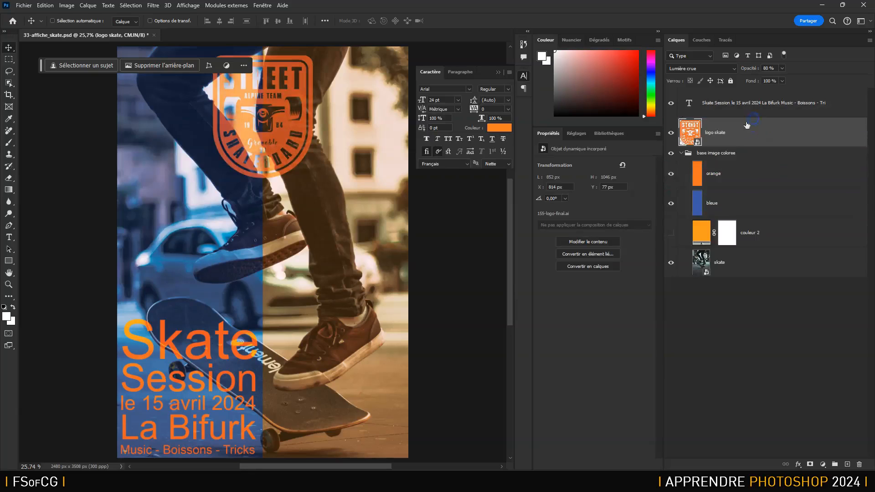
- Delete the base image coloree group together with its contents, and undo the deletion
{"action": "left_click", "coordinate": [725, 154]}
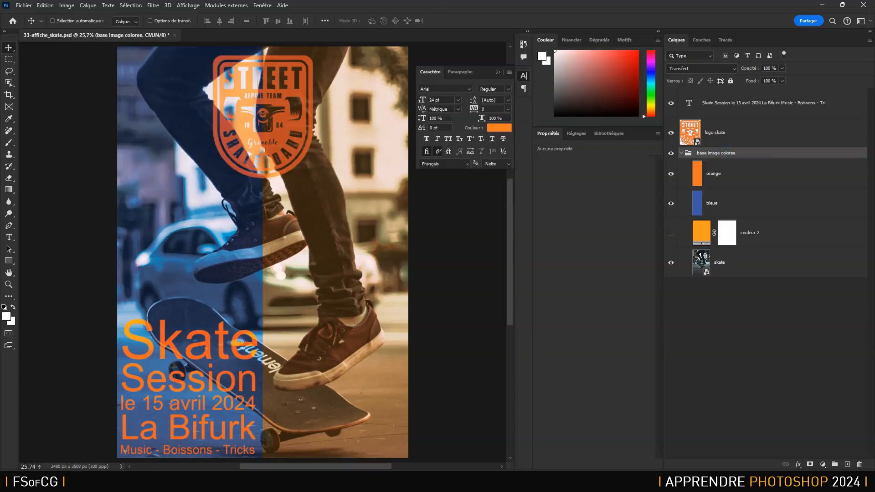
{"action": "left_click", "coordinate": [860, 465]}
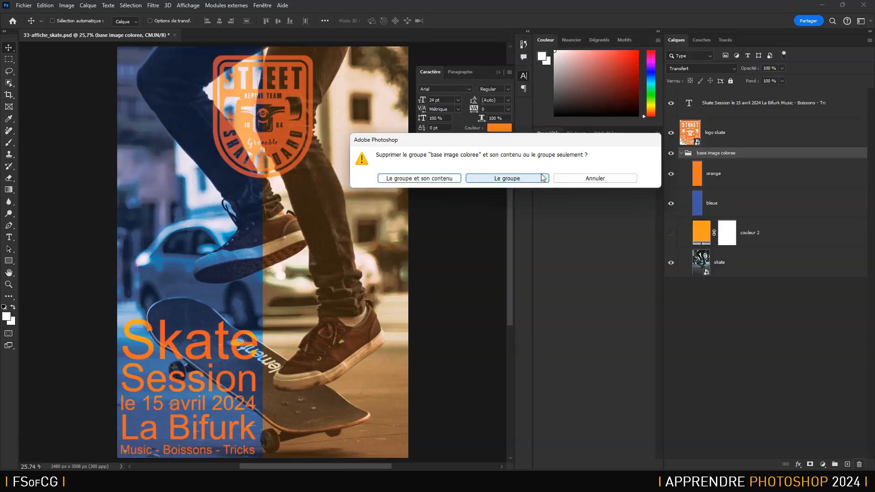
{"action": "left_click", "coordinate": [427, 179]}
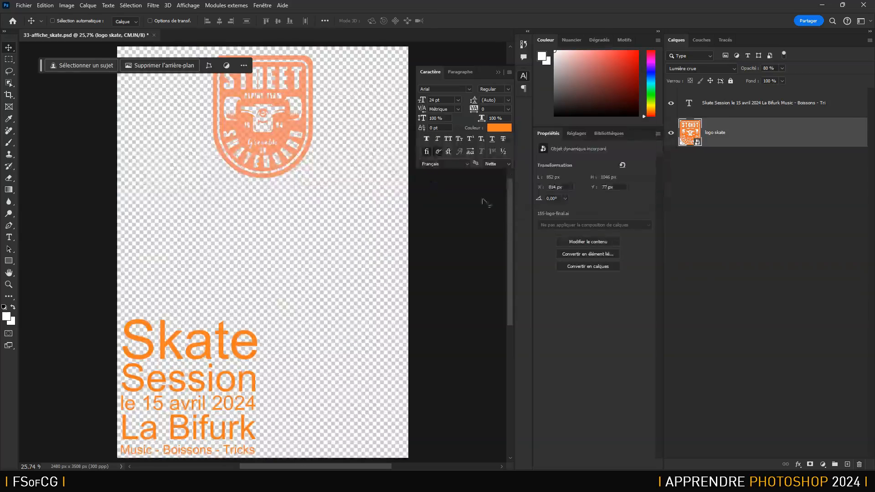
{"action": "key", "text": "ctrl+z"}
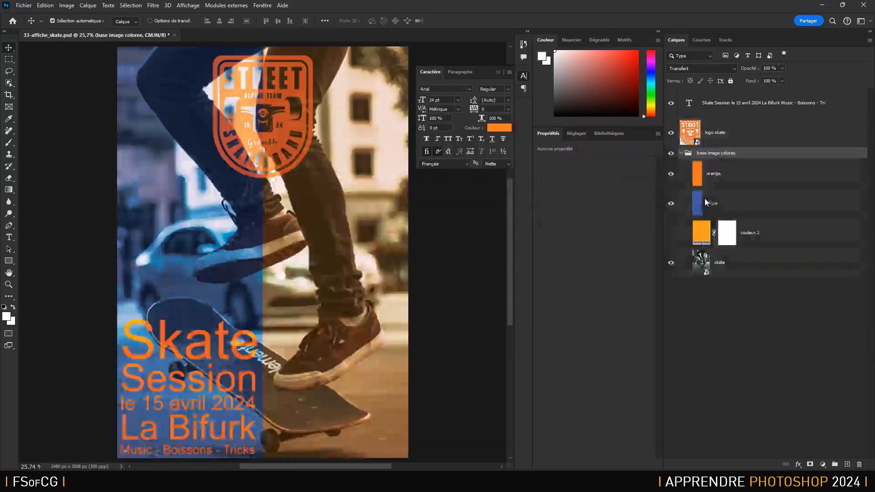
- Delete only the base image coloree group while keeping its layers, and undo the deletion
{"action": "left_click", "coordinate": [860, 464]}
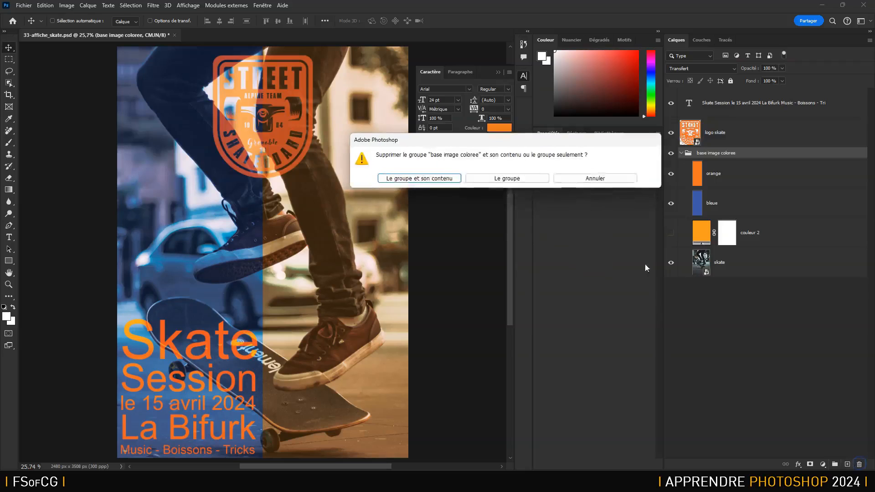
{"action": "left_click", "coordinate": [506, 179]}
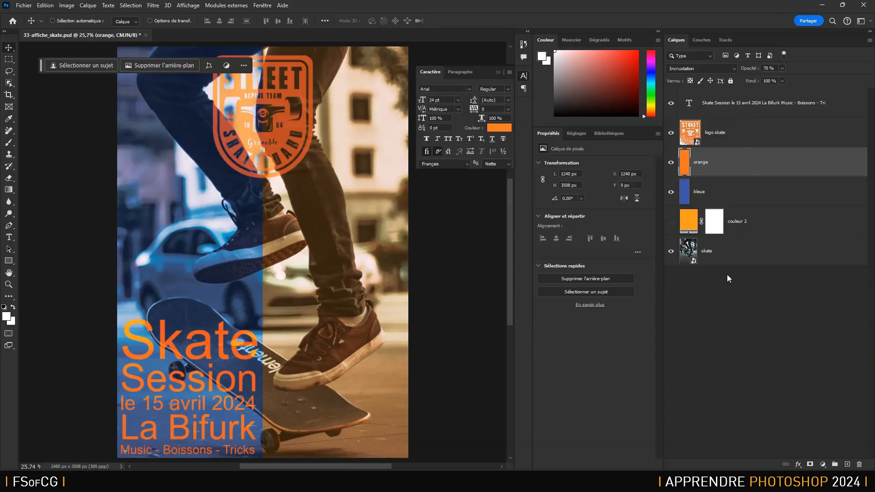
{"action": "key", "text": "ctrl+z"}
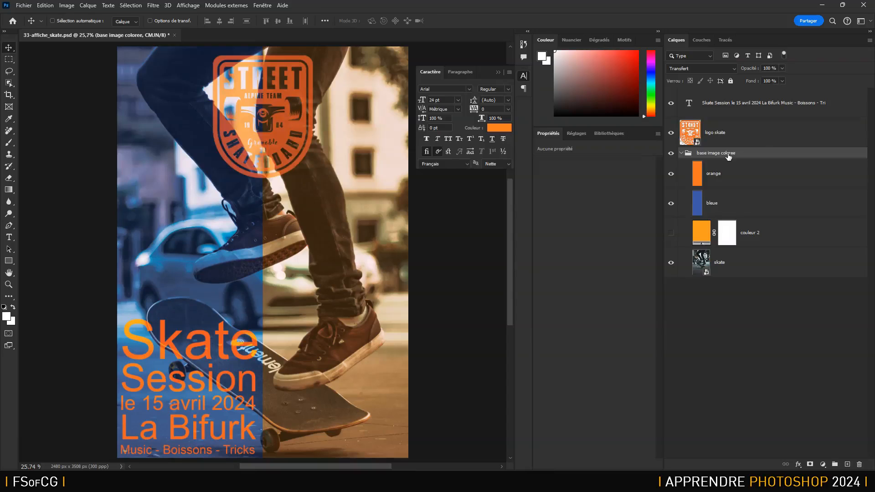
- Collapse all groups in the layer stack
{"action": "left_click", "coordinate": [870, 40]}
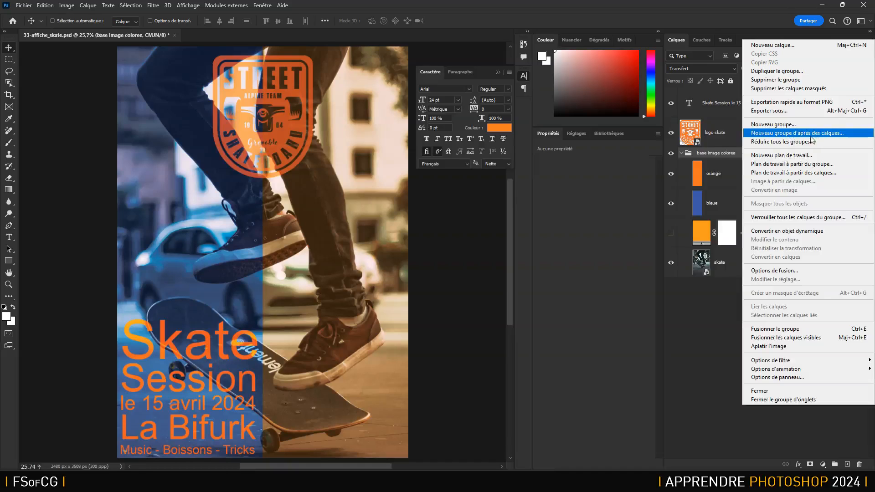
{"action": "left_click", "coordinate": [778, 142]}
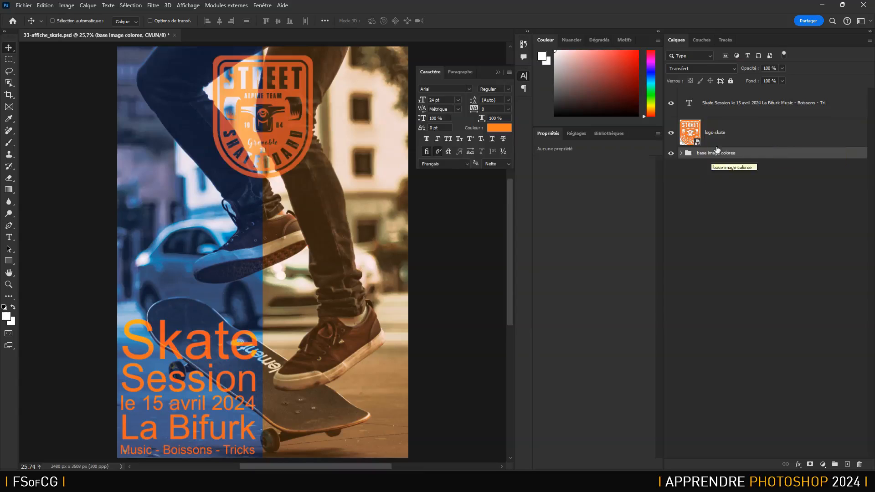
- Group the Skate Session text layer and the logo skate layer into a new group named textes et logos
{"action": "left_click", "coordinate": [753, 136]}
{"action": "left_click", "coordinate": [758, 108], "text": "shift"}
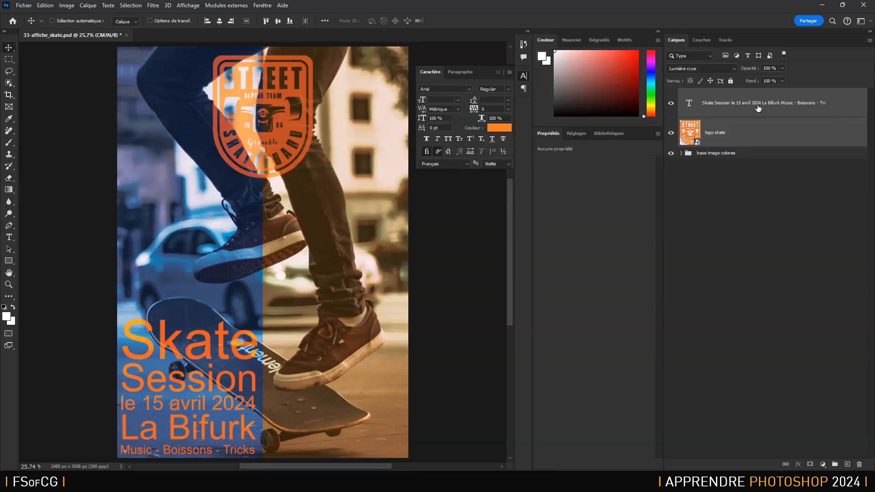
{"action": "left_click", "coordinate": [870, 40]}
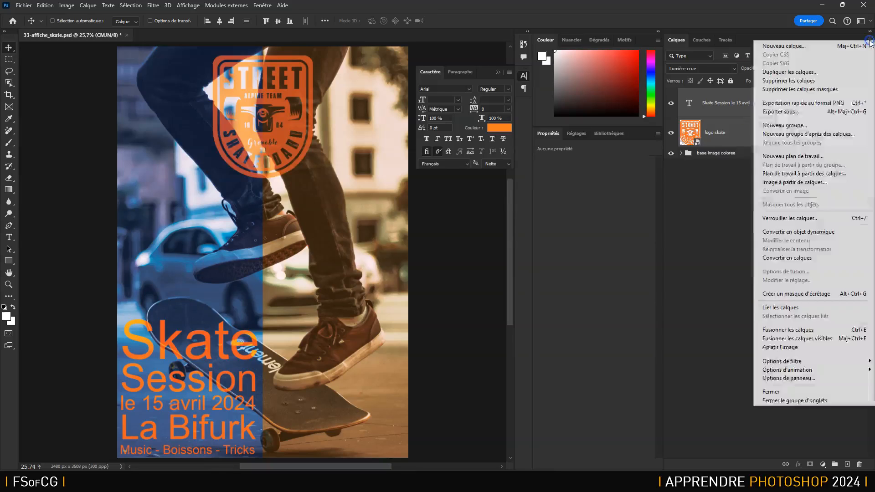
{"action": "right_click", "coordinate": [741, 135]}
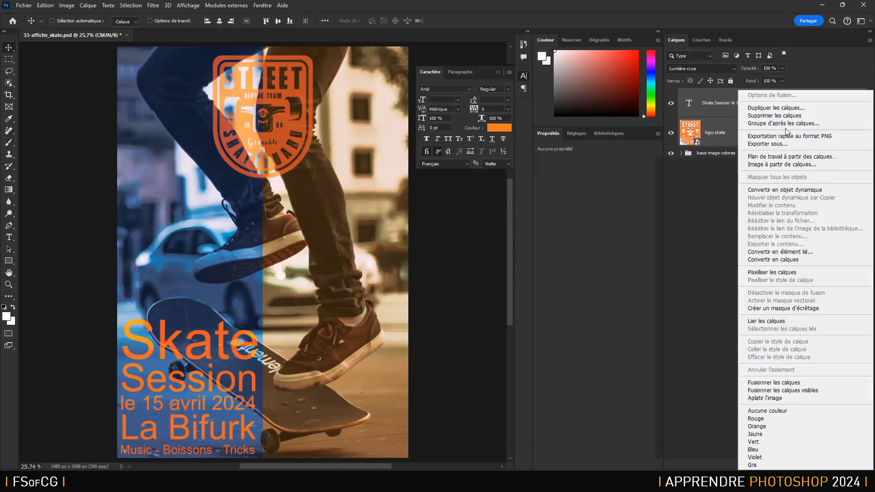
{"action": "right_click", "coordinate": [727, 127]}
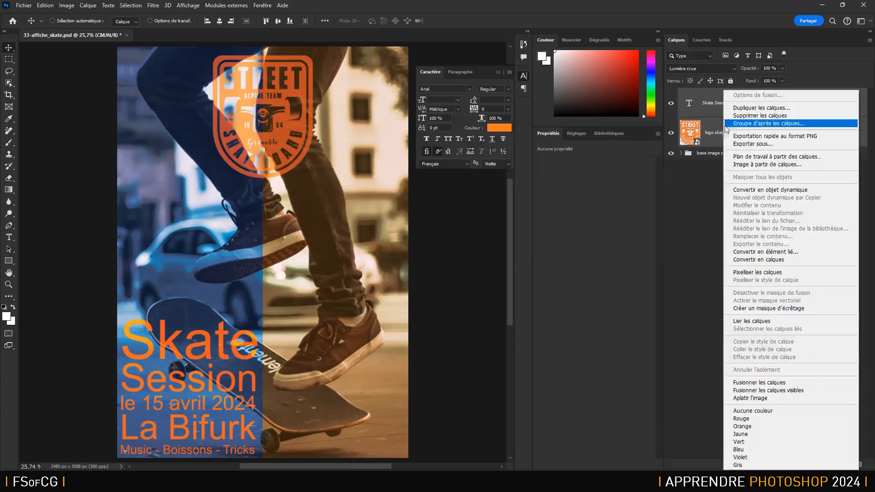
{"action": "left_click", "coordinate": [769, 123]}
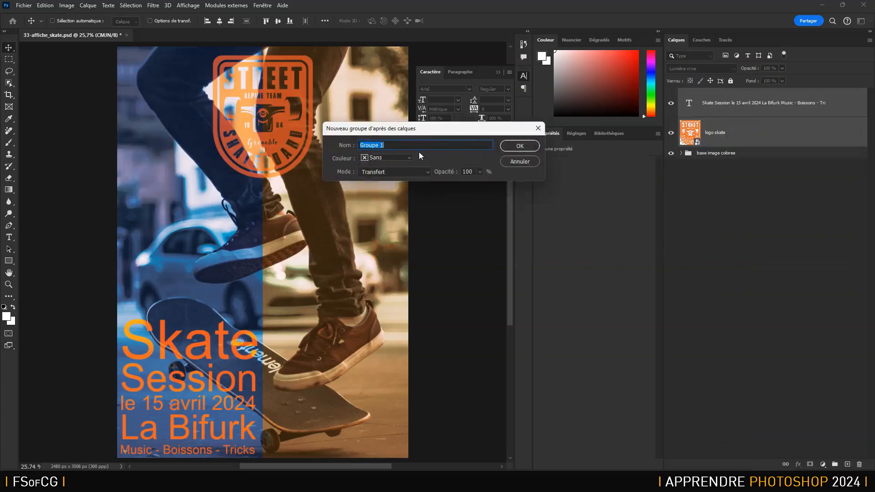
{"action": "type", "text": "textes et logos"}
{"action": "left_click", "coordinate": [520, 146]}
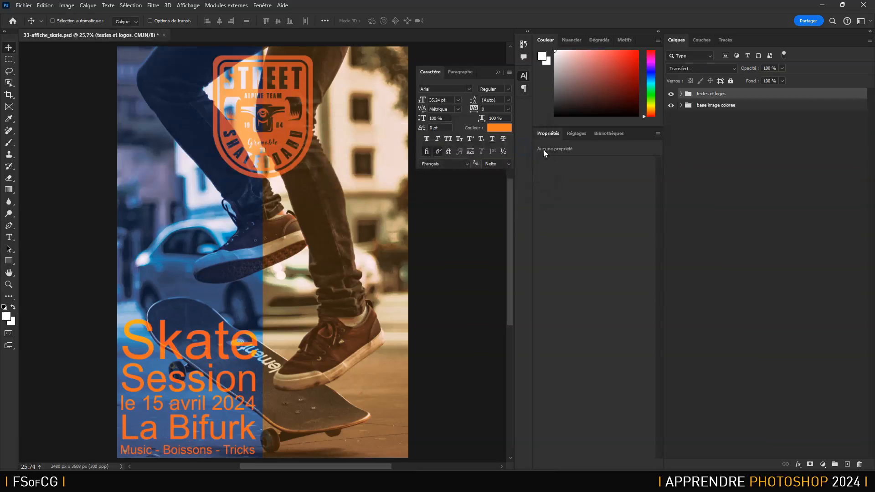
- Expand the base image coloree and textes et logos groups, and collapse all groups with a single command
{"action": "left_click", "coordinate": [682, 105]}
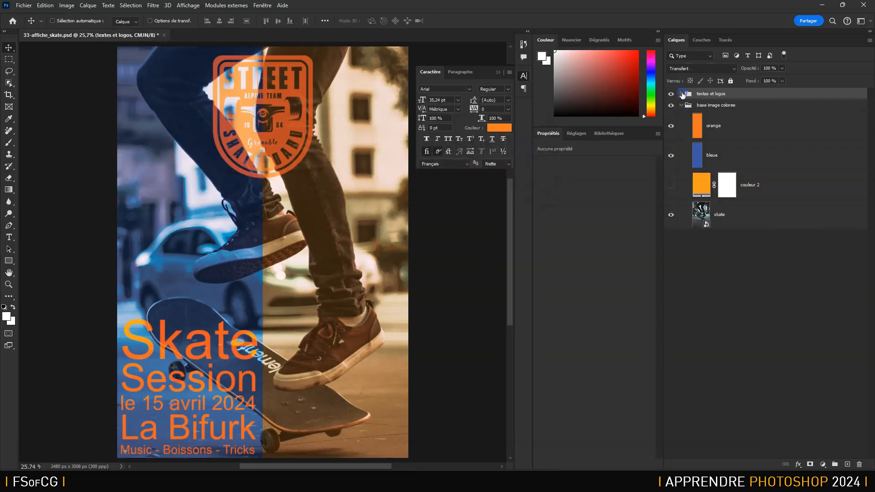
{"action": "left_click", "coordinate": [681, 94]}
{"action": "left_click", "coordinate": [870, 40]}
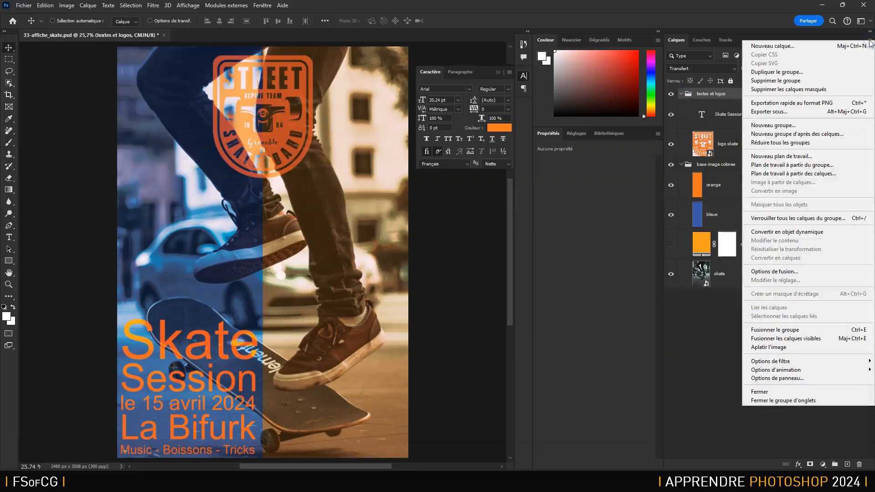
{"action": "left_click", "coordinate": [798, 144]}
- Expand the two layer groups again and collapse each one individually, base image coloree before textes et logos
{"action": "left_click", "coordinate": [870, 40]}
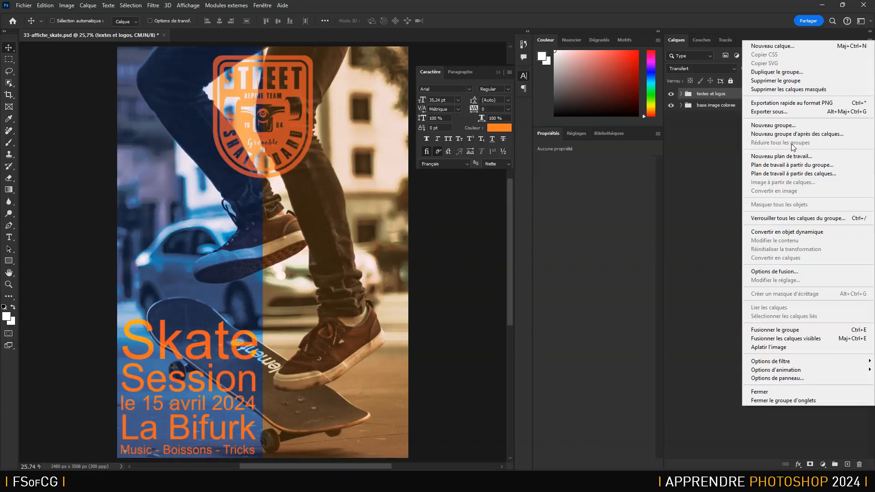
{"action": "left_click", "coordinate": [717, 107]}
{"action": "left_click", "coordinate": [681, 106]}
{"action": "left_click", "coordinate": [681, 94]}
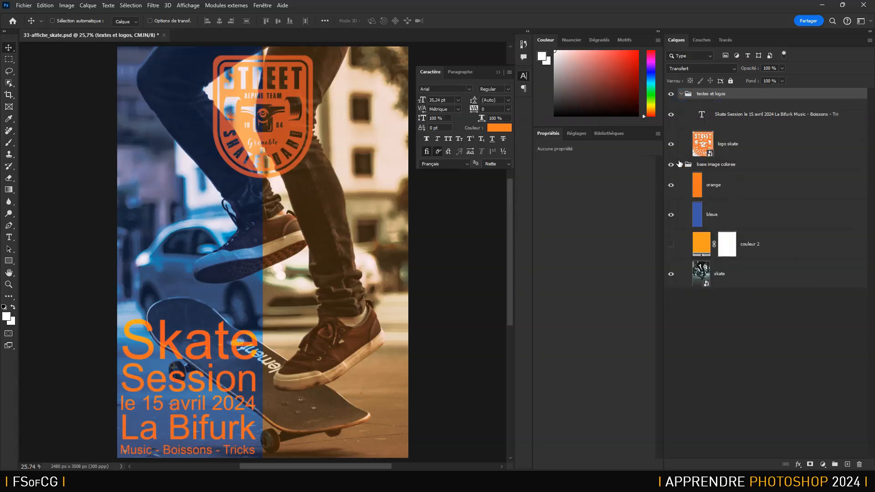
{"action": "left_click", "coordinate": [681, 164]}
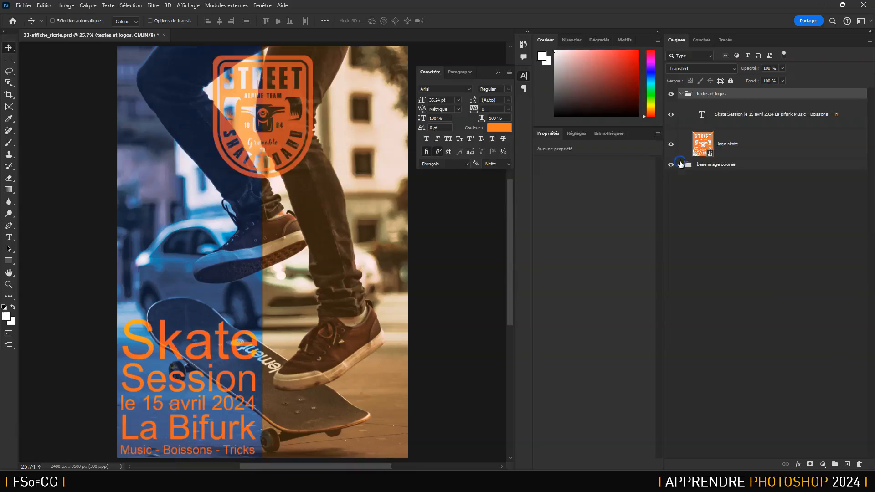
{"action": "left_click", "coordinate": [681, 94]}
- Move the textes et logos group below the base image coloree group, and bring it back above it
{"action": "left_click_drag", "start_coordinate": [730, 95], "coordinate": [732, 114]}
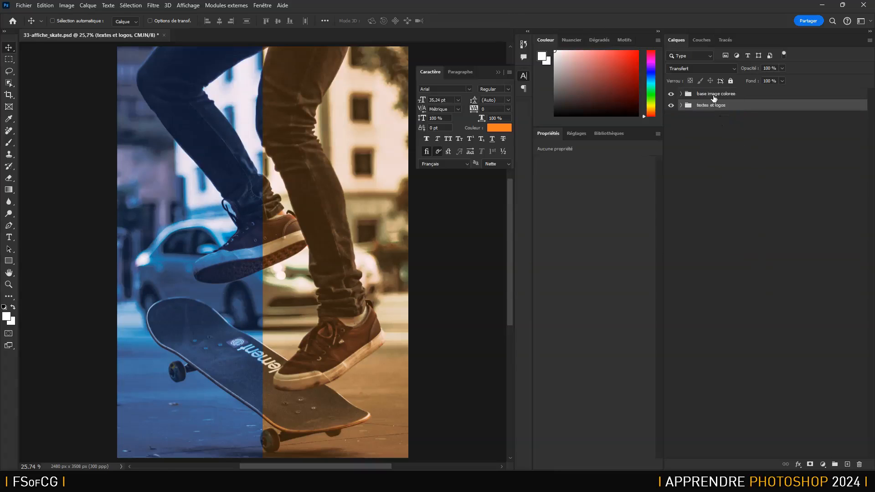
{"action": "left_click_drag", "start_coordinate": [727, 107], "coordinate": [732, 92]}
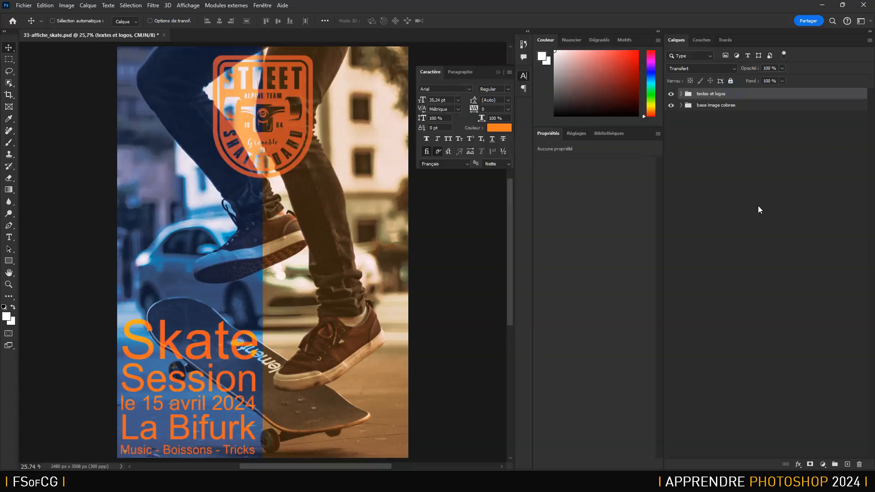
- Expand the base image coloree and textes et logos groups to show the layers they contain
{"action": "left_click", "coordinate": [681, 105]}
{"action": "left_click", "coordinate": [682, 93]}
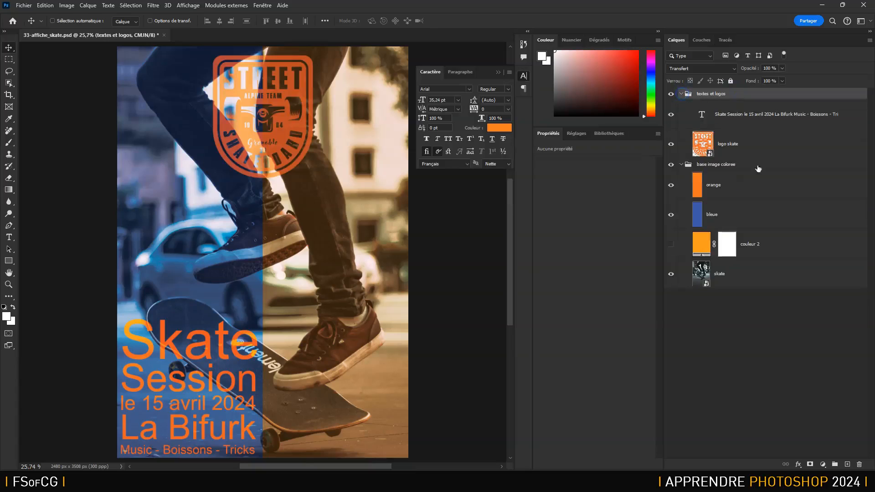
{"action": "mouse_move", "coordinate": [768, 184]}
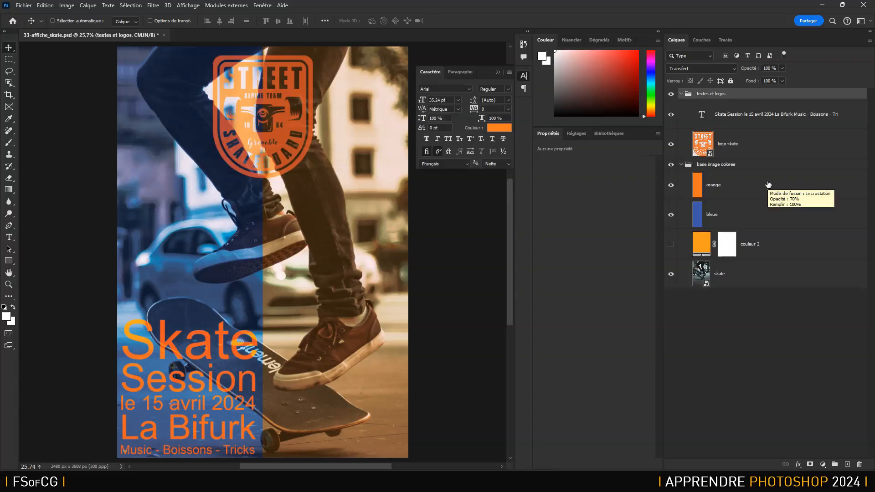